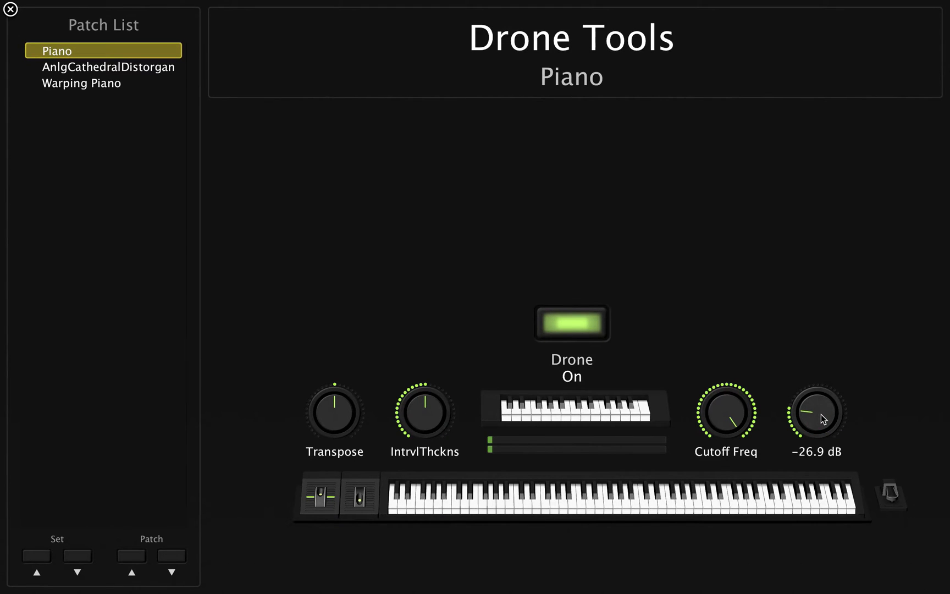
- Raise the Piano patch Volume knob from -26.9 dB to about -23.9 dB
drag(821, 414, 818, 347)
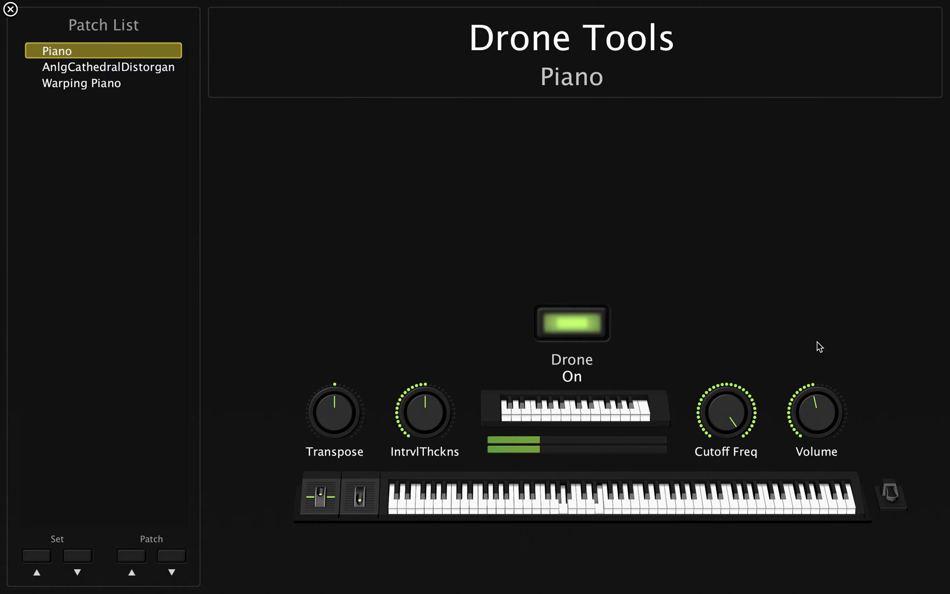
- Switch the Drone button off and play a note on the small drone keyboard
click(582, 324)
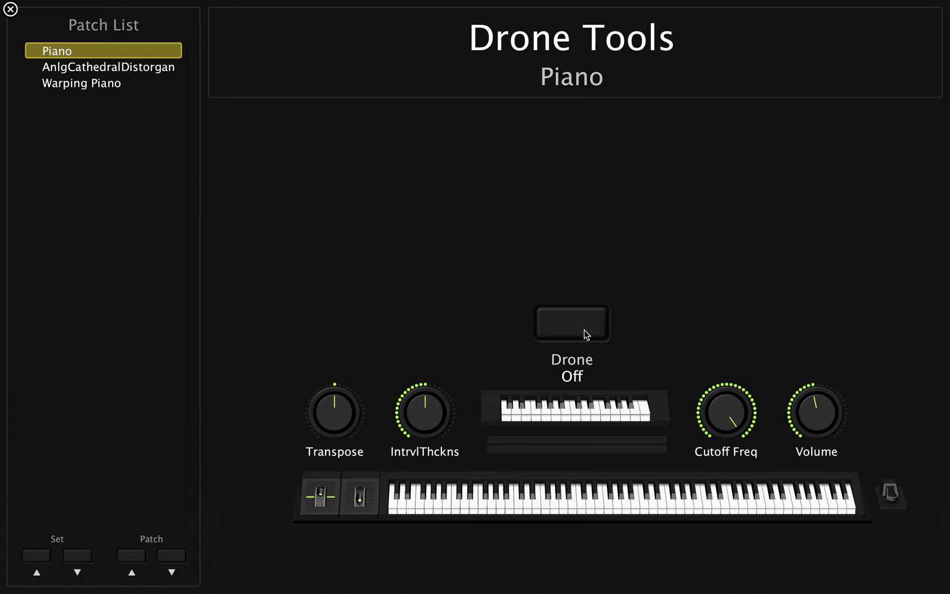
click(591, 408)
- In Layout mode, assign the small drone keyboard control to the hardware MIDI keyboard, then return to Edit mode
click(398, 216)
key(Escape)
click(26, 41)
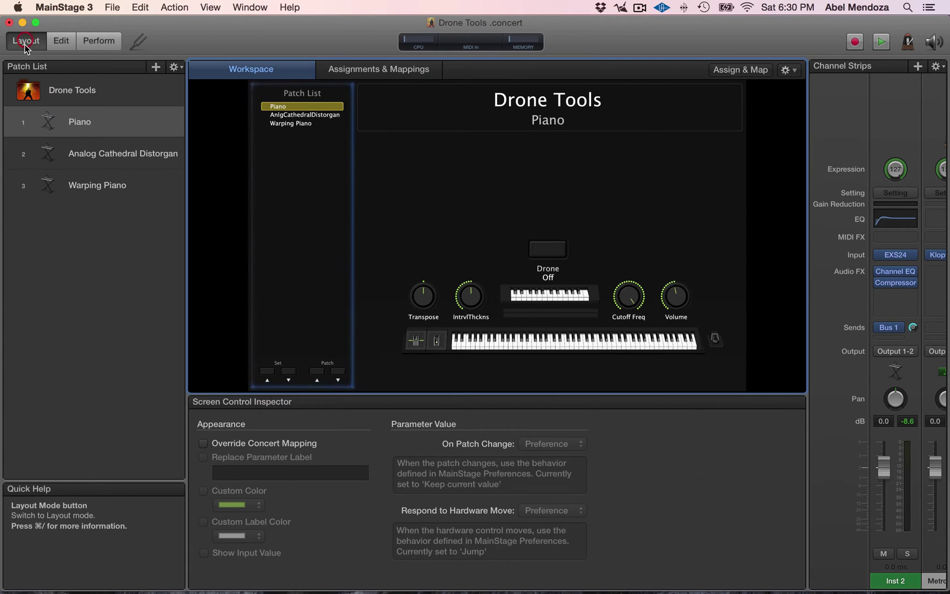
click(649, 346)
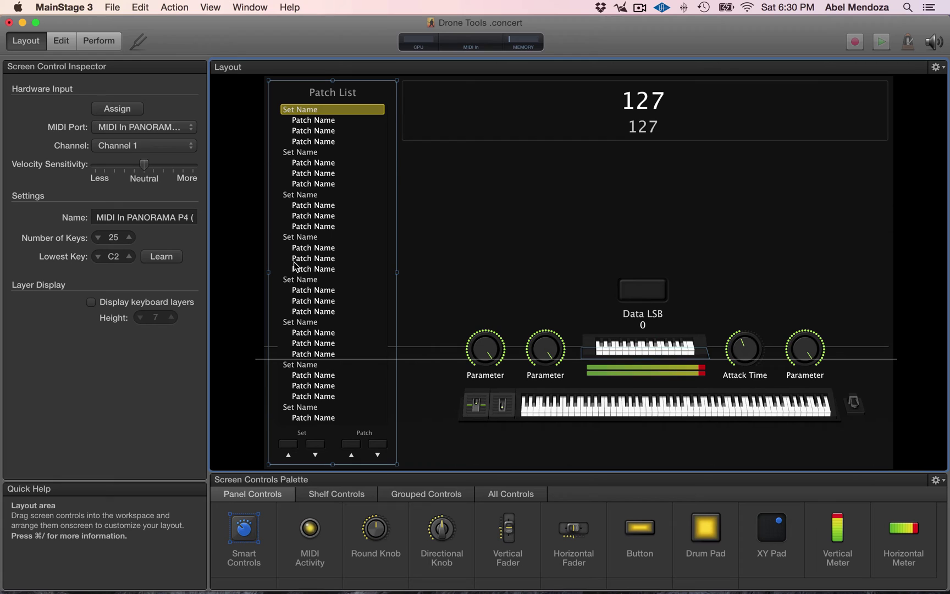
click(119, 111)
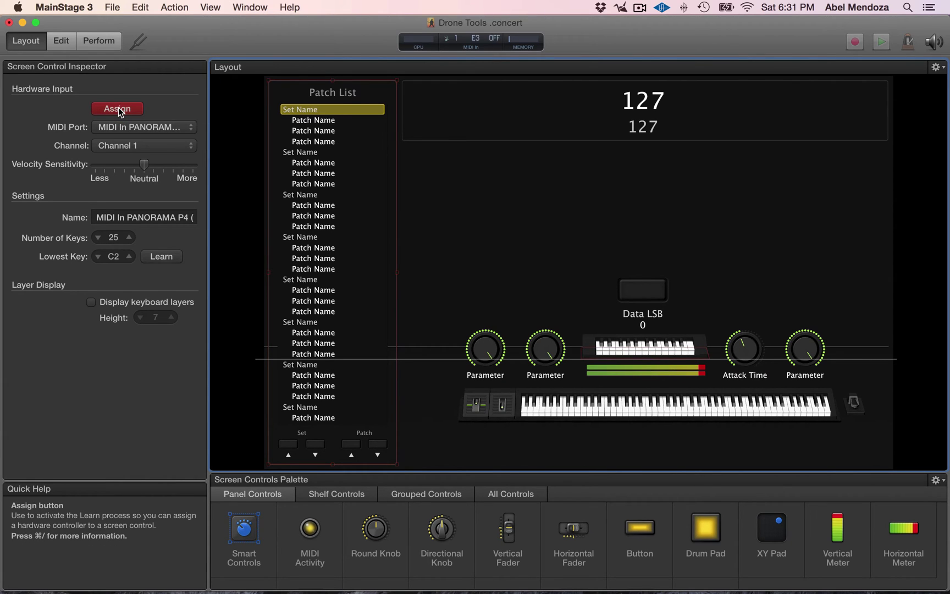
click(117, 112)
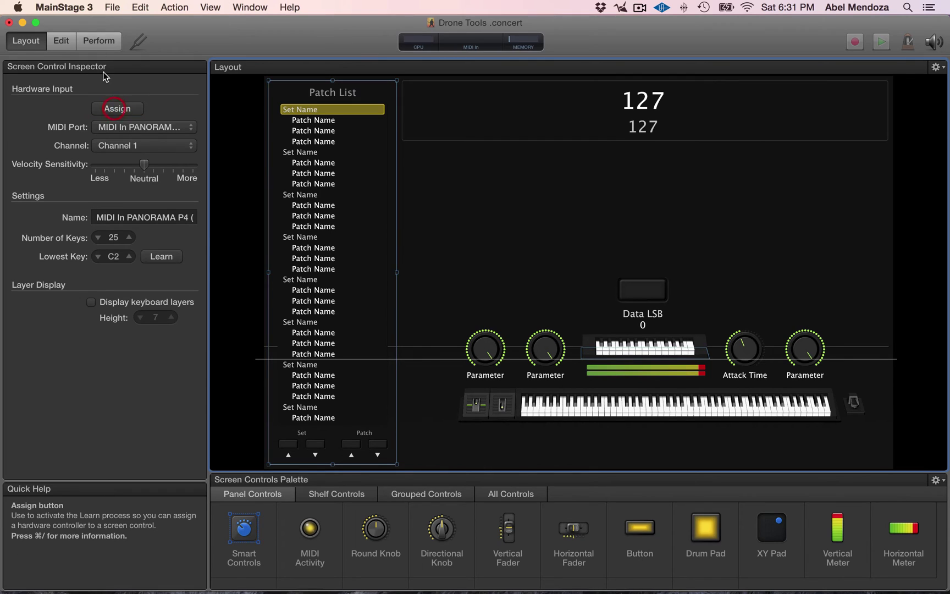
click(60, 40)
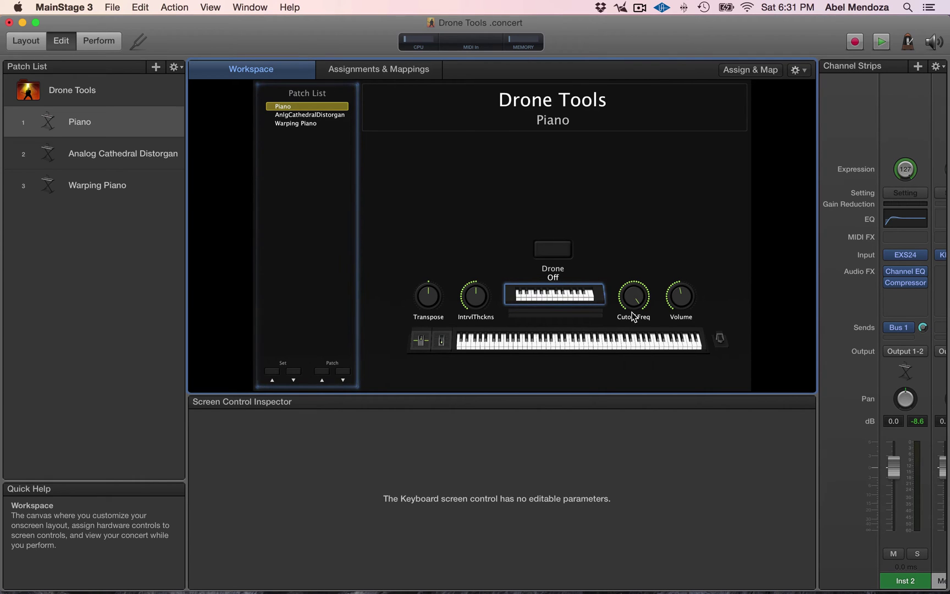
- Enter full-screen Perform mode with the drone Volume at about -18.9 dB
click(99, 42)
drag(817, 405, 841, 386)
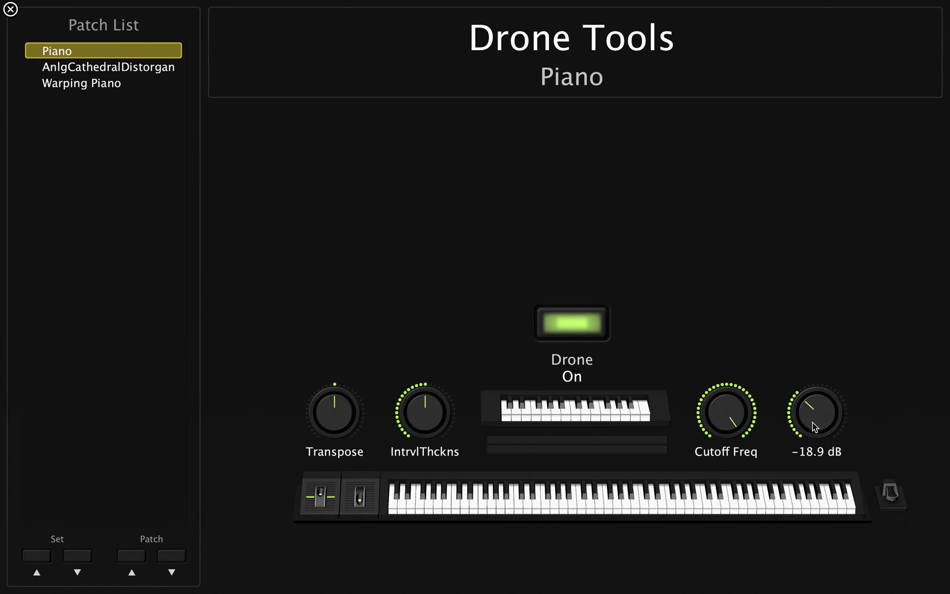
key(ctrl+Up)
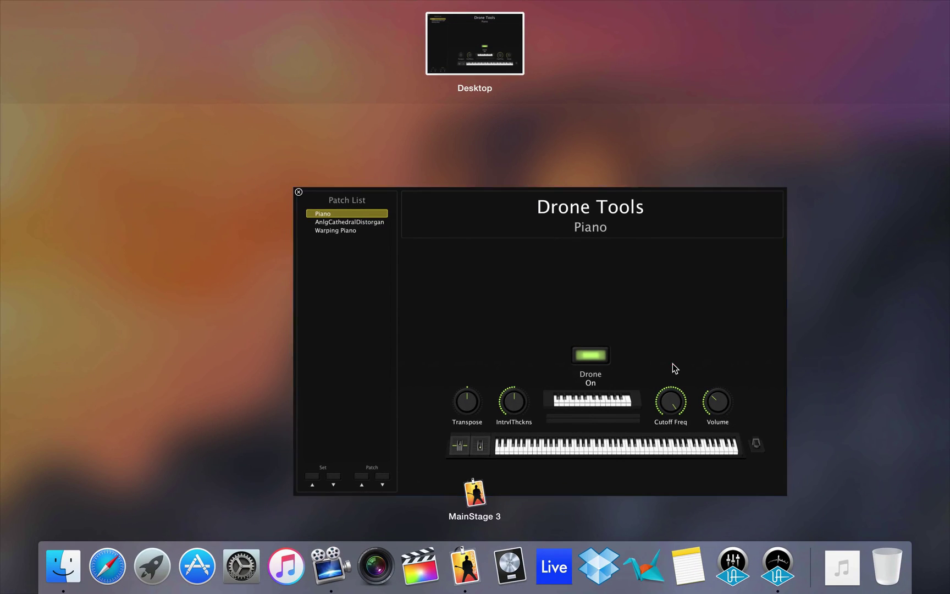
click(672, 366)
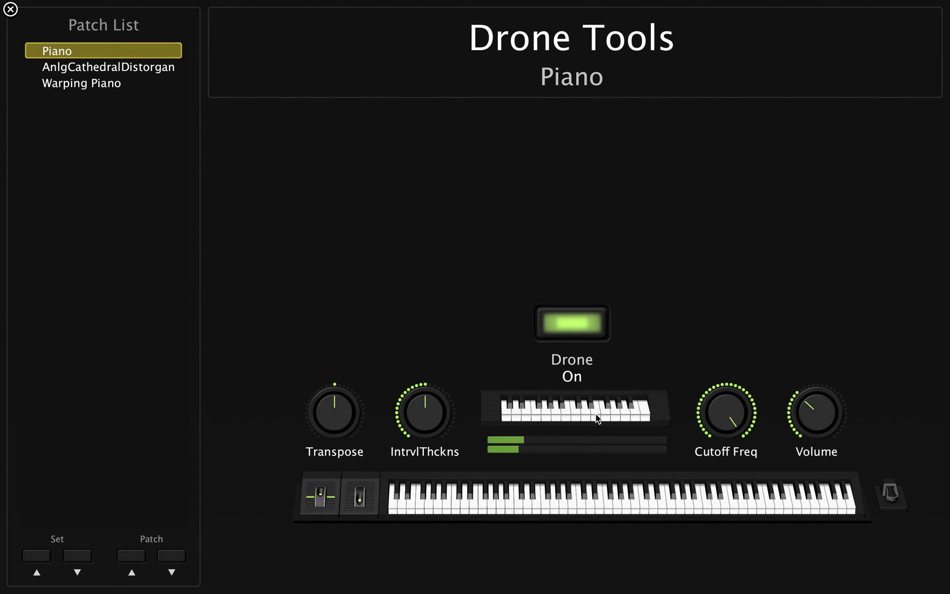
- Turn the drone Volume knob up to about -15.6 dB while the pad plays
drag(810, 420, 813, 385)
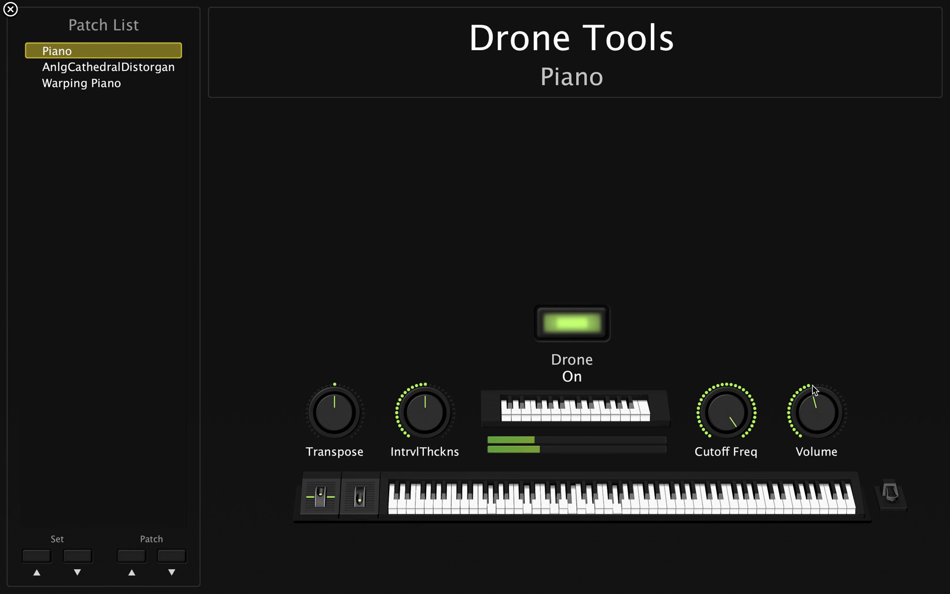
- Switch the Drone button off to stop the latched pad
click(579, 327)
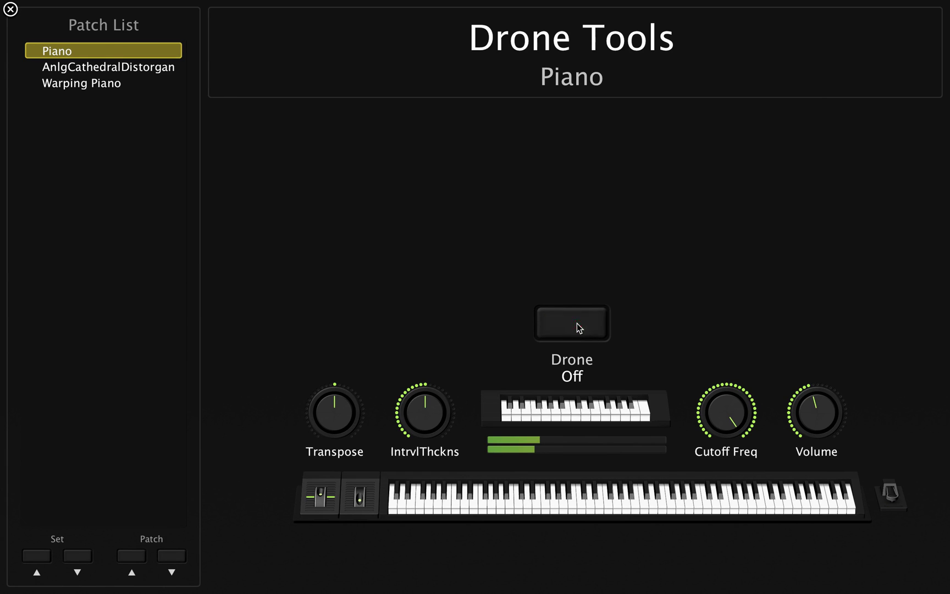